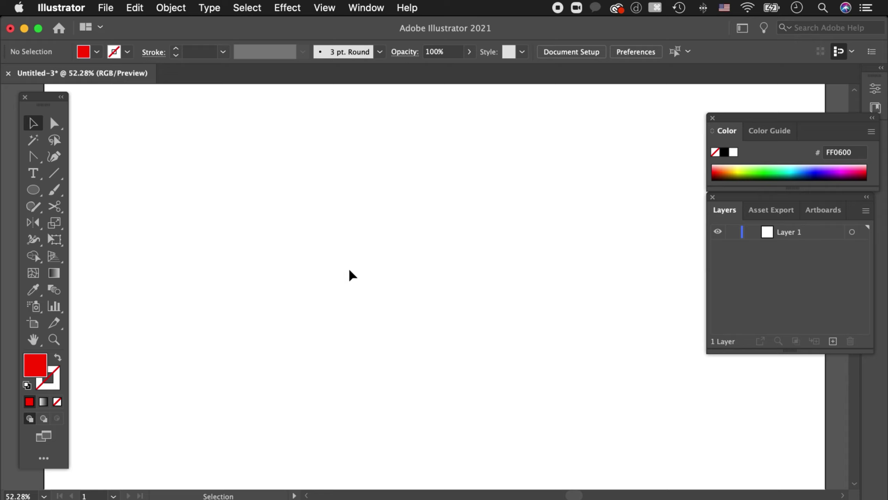
Draw a red square near the page centre, rotate it 45° into a diamond, and nudge it into place
{"action": "key", "text": "m"}
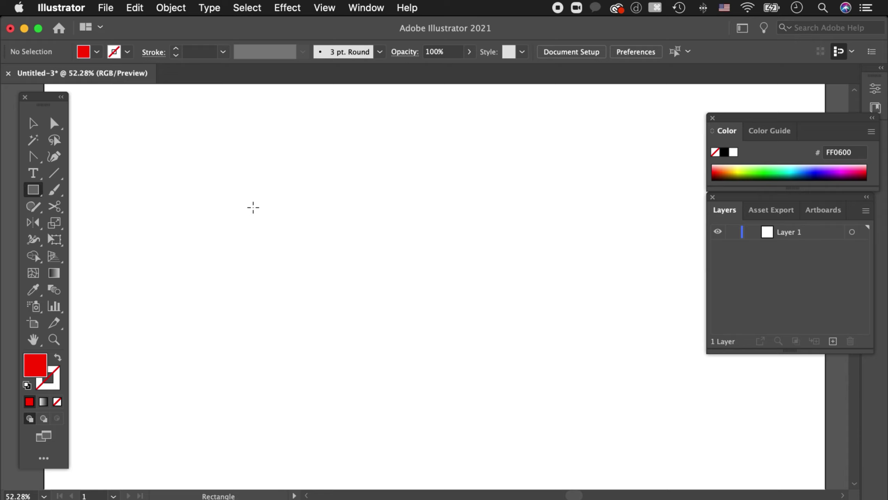
{"action": "left_click_drag", "start_coordinate": [314, 210], "coordinate": [510, 364]}
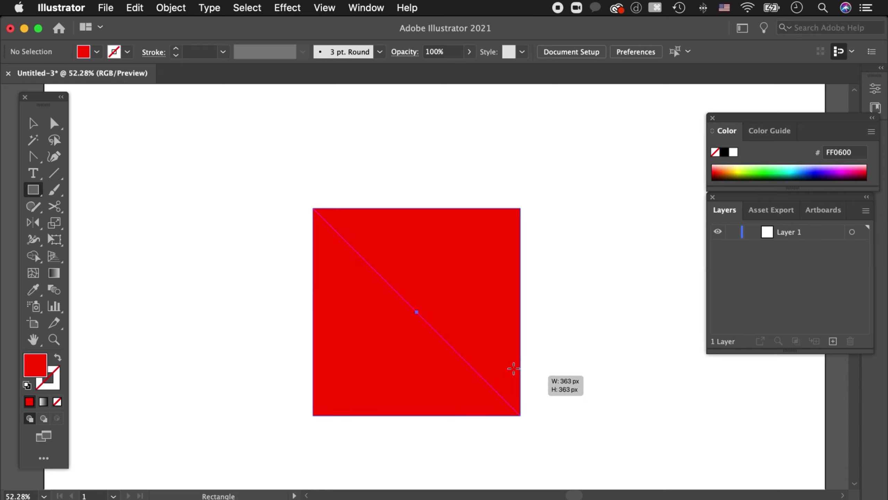
{"action": "key", "text": "v"}
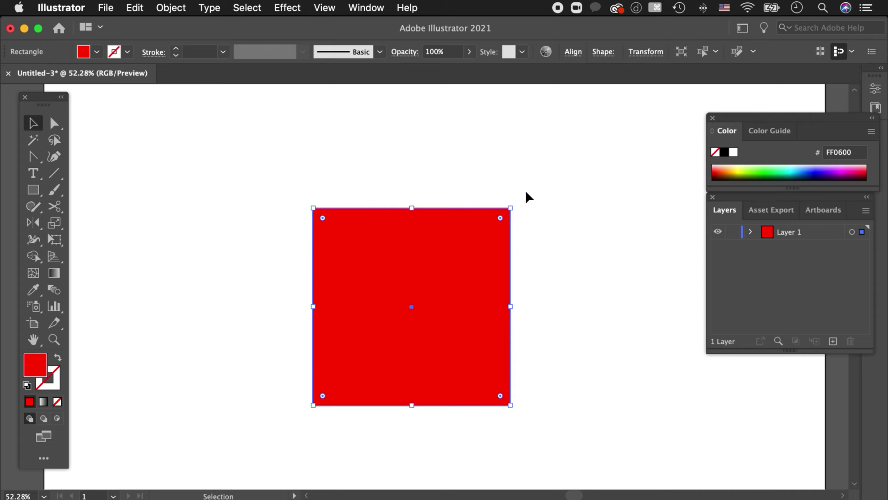
{"action": "left_click_drag", "start_coordinate": [554, 252], "coordinate": [577, 341]}
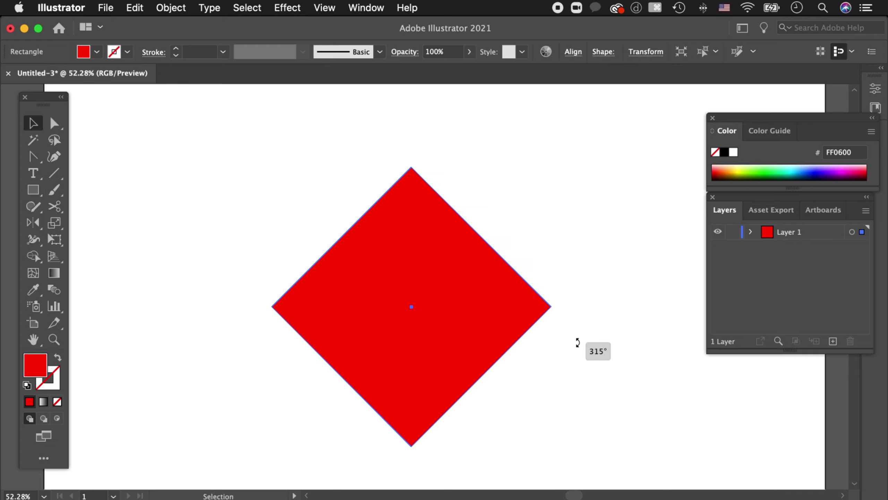
{"action": "left_click_drag", "start_coordinate": [482, 280], "coordinate": [496, 282]}
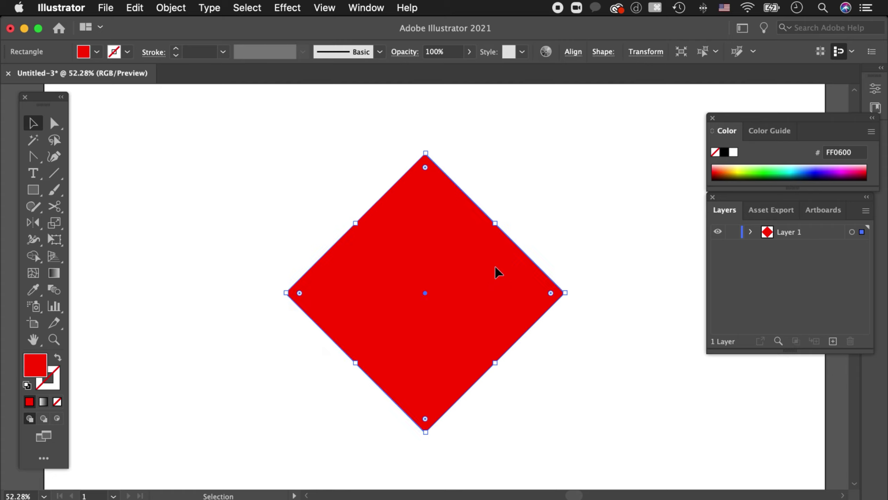
Curve the diamond's upper-right and upper-left edges outward into round lobes with the Anchor Point tool
{"action": "left_click", "coordinate": [33, 156]}
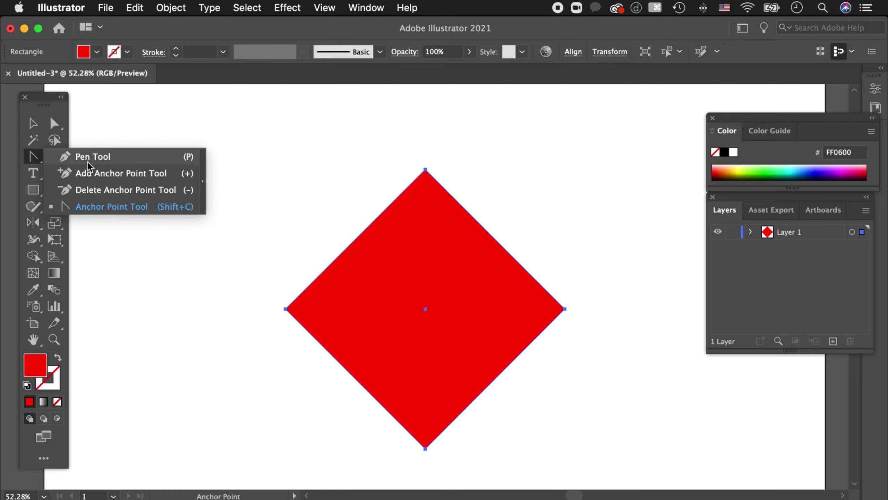
{"action": "left_click", "coordinate": [108, 208]}
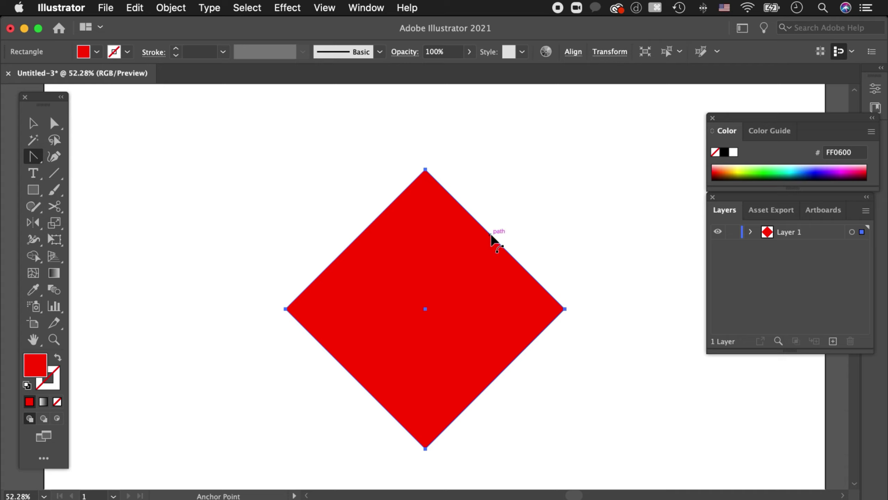
{"action": "left_click_drag", "start_coordinate": [491, 235], "coordinate": [569, 180]}
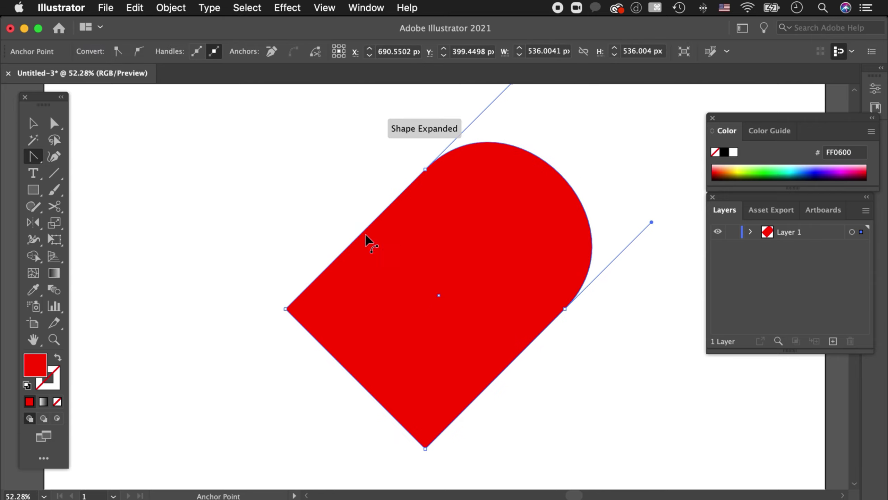
{"action": "left_click_drag", "start_coordinate": [362, 234], "coordinate": [280, 192]}
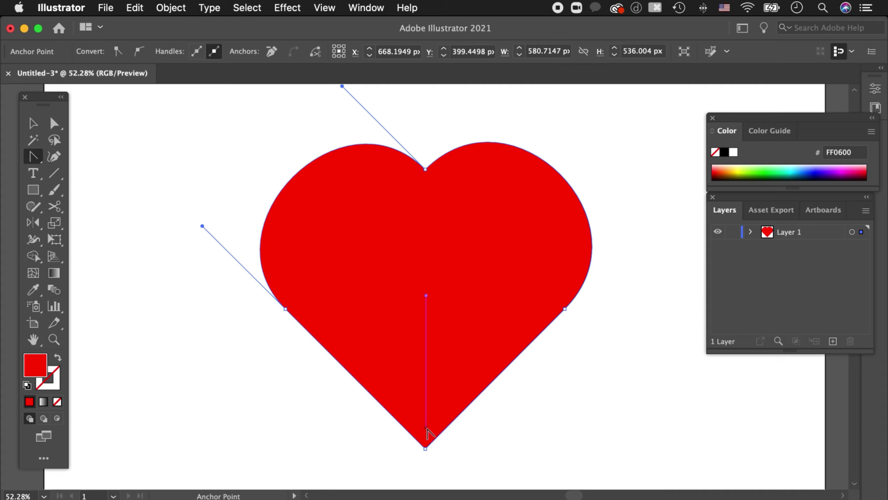
{"action": "left_click", "coordinate": [446, 449]}
{"action": "key", "text": "a"}
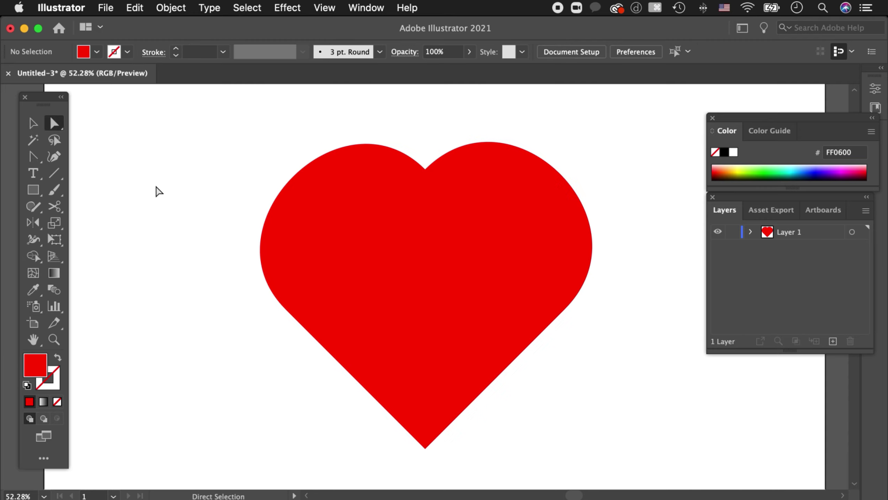
Round the heart's bottom tip with its corner widget, then shrink the heart and move it upper left
{"action": "left_click", "coordinate": [425, 448]}
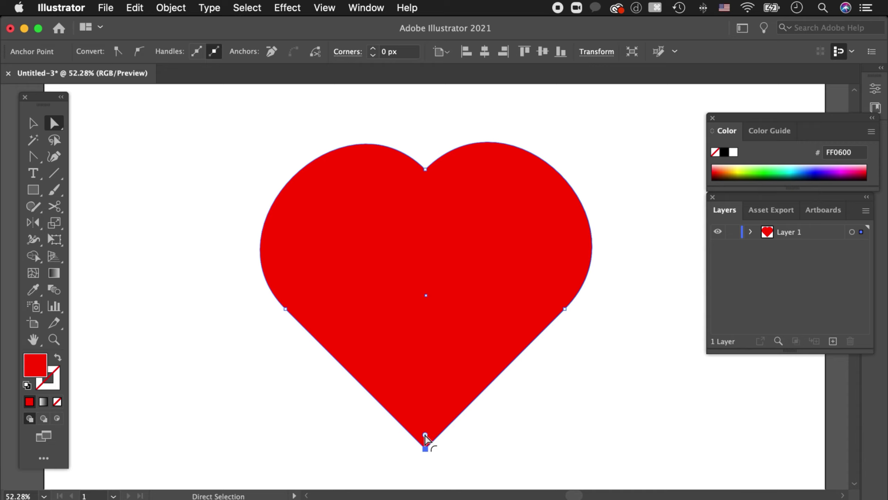
{"action": "left_click_drag", "start_coordinate": [426, 436], "coordinate": [426, 396]}
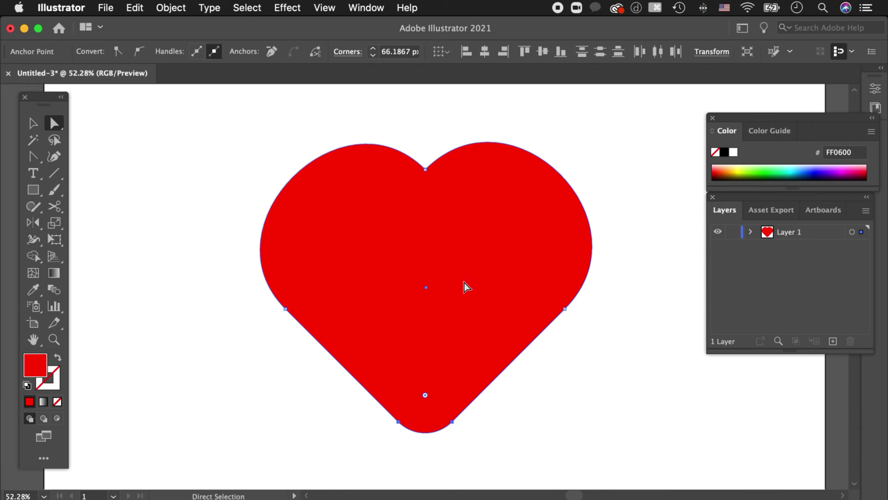
{"action": "key", "text": "v"}
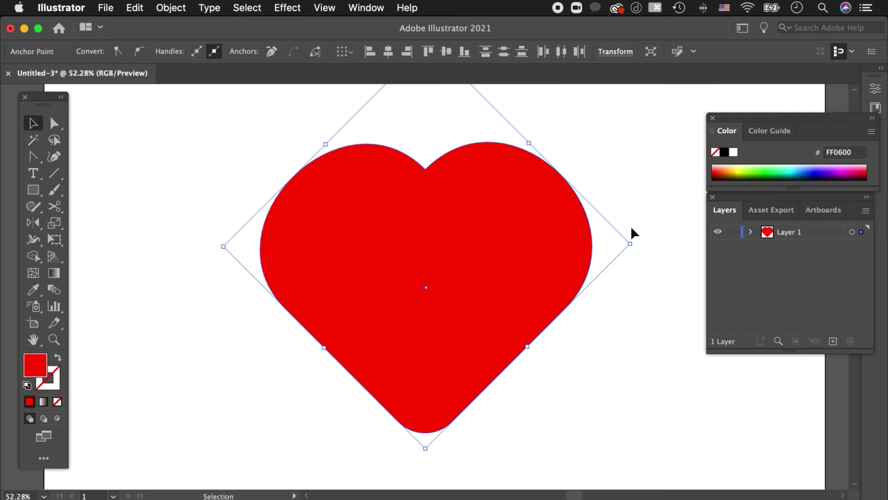
{"action": "mouse_move", "coordinate": [627, 250]}
{"action": "left_mouse_down"}
{"action": "mouse_move", "coordinate": [451, 260]}
{"action": "mouse_move", "coordinate": [171, 177]}
{"action": "left_mouse_up"}
{"action": "left_click", "coordinate": [377, 279]}
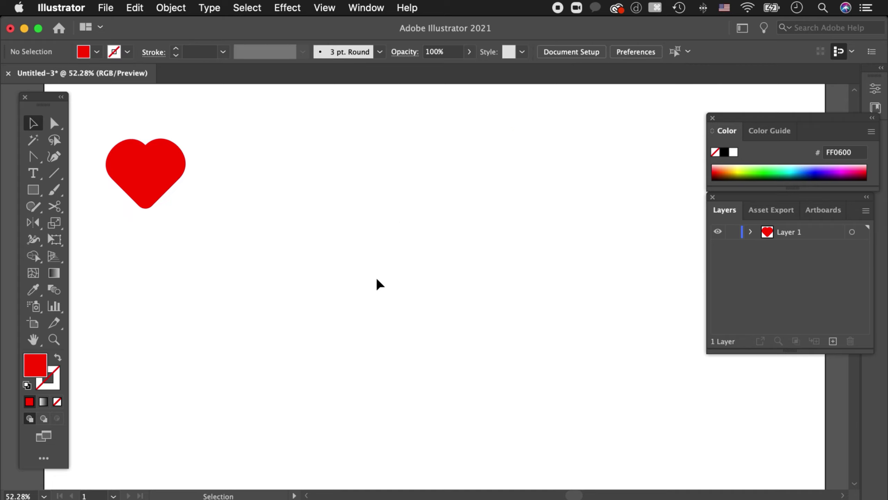
Draw a wide red rectangle, round its corners fully into a pill, and rotate it 45°
{"action": "key", "text": "m"}
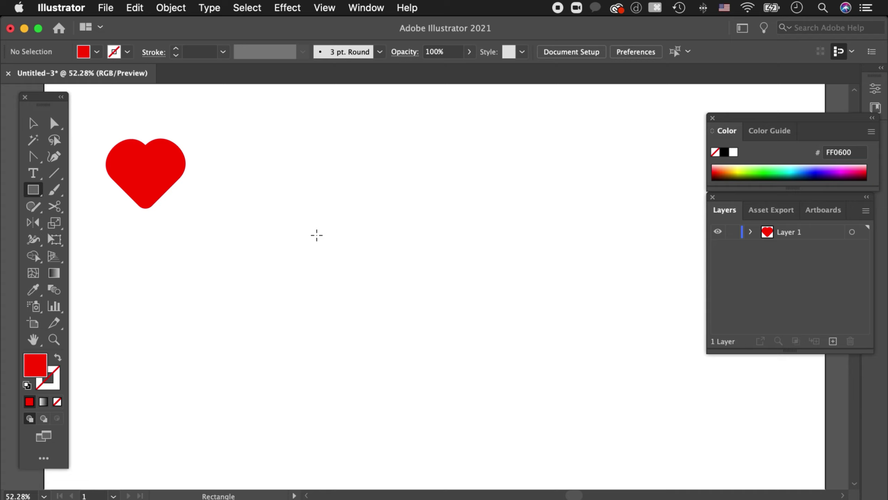
{"action": "left_click_drag", "start_coordinate": [316, 235], "coordinate": [530, 332]}
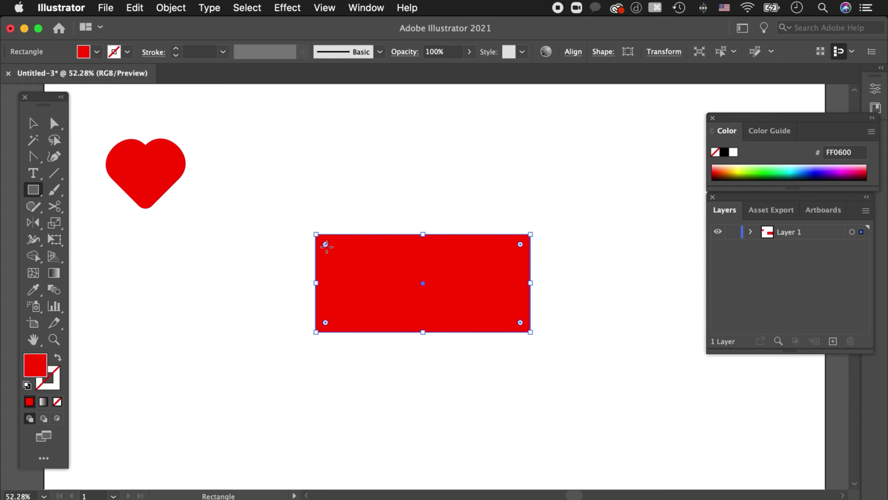
{"action": "left_click_drag", "start_coordinate": [327, 244], "coordinate": [416, 278]}
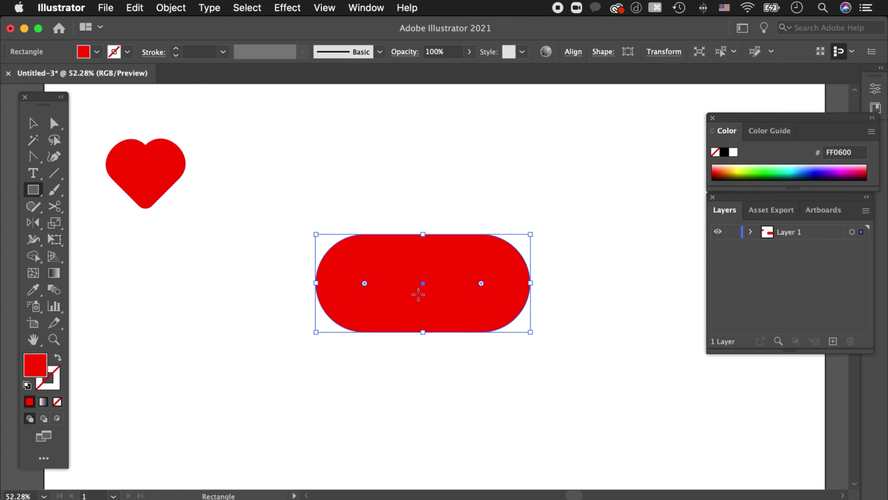
{"action": "key", "text": "v"}
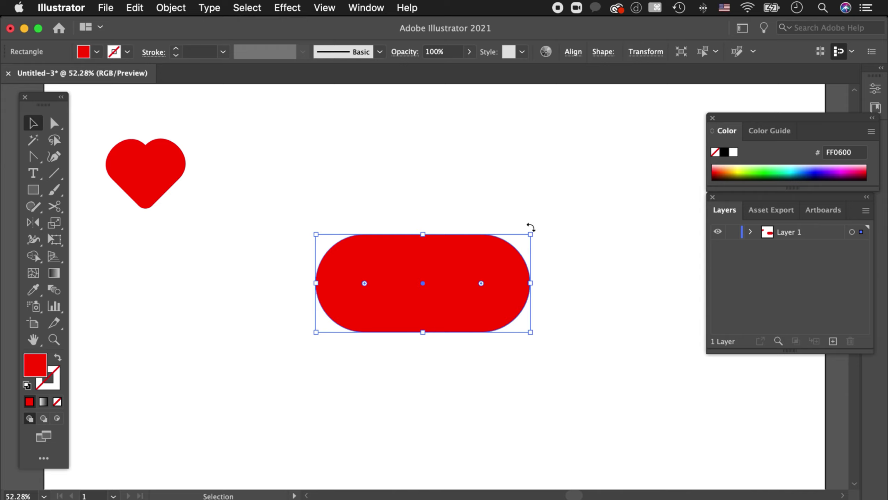
{"action": "left_click_drag", "start_coordinate": [531, 230], "coordinate": [560, 309]}
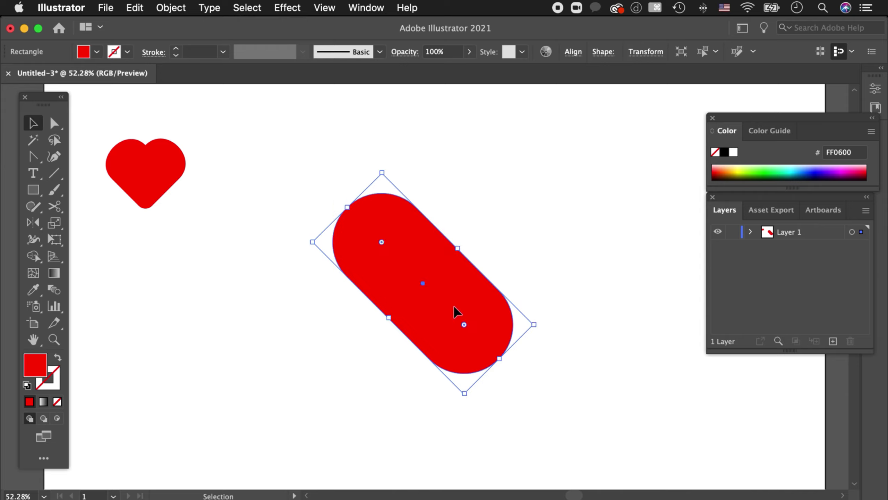
{"action": "left_click", "coordinate": [34, 238]}
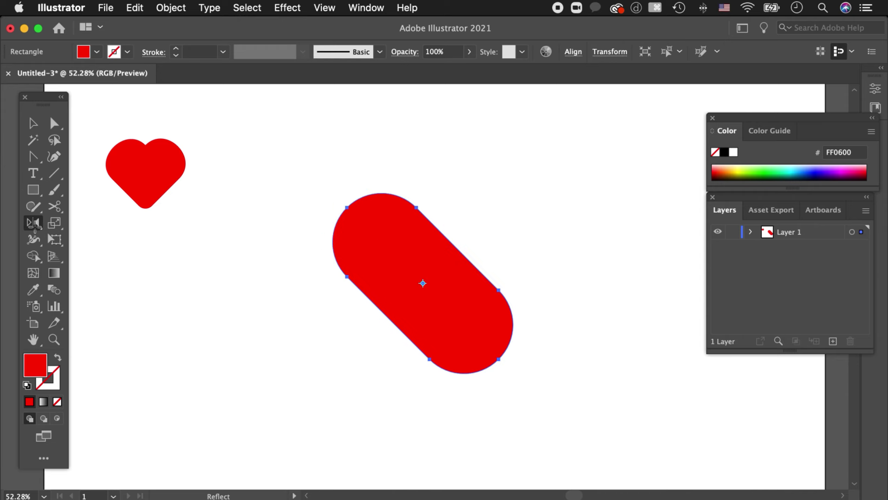
Reflect a copy of the pill across the vertical axis and select both crossed pills
{"action": "left_click_drag", "start_coordinate": [33, 222], "coordinate": [111, 241]}
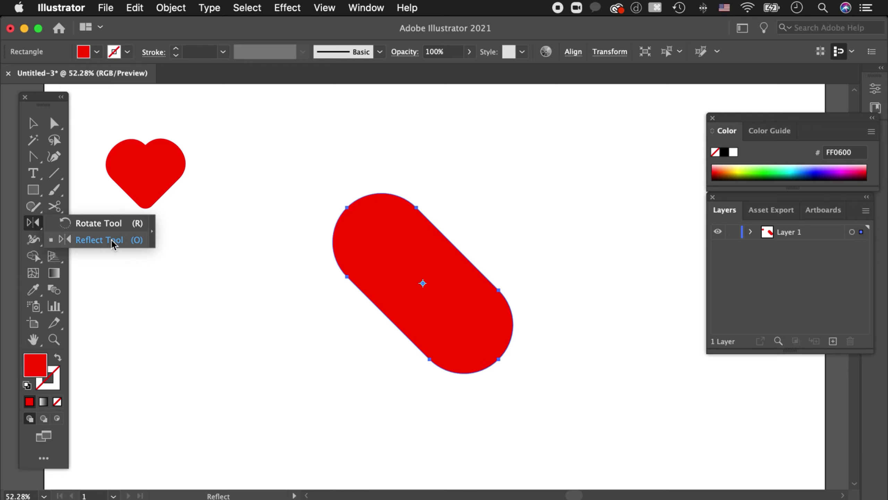
{"action": "double_click", "coordinate": [31, 227]}
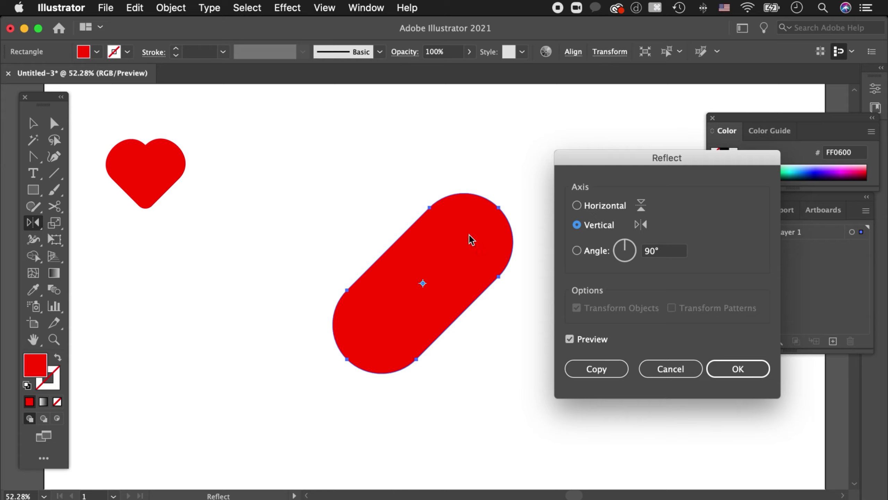
{"action": "left_click", "coordinate": [613, 372]}
{"action": "key", "text": "v"}
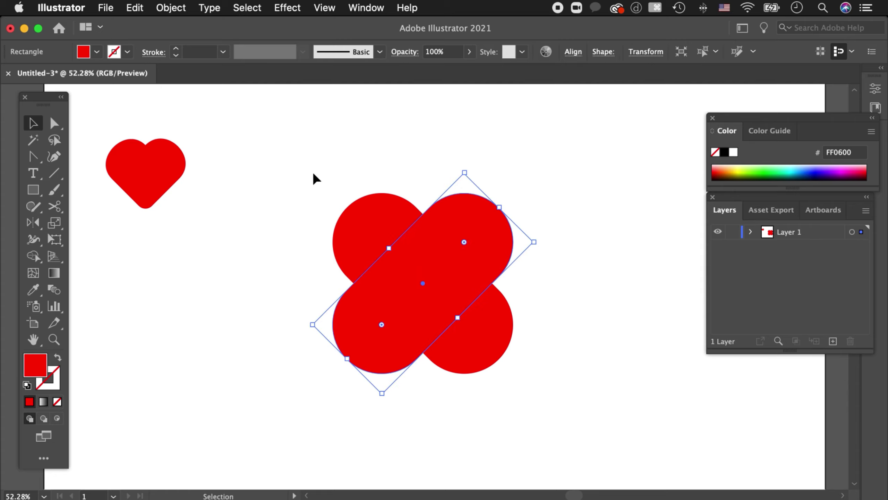
{"action": "left_click_drag", "start_coordinate": [309, 169], "coordinate": [532, 403]}
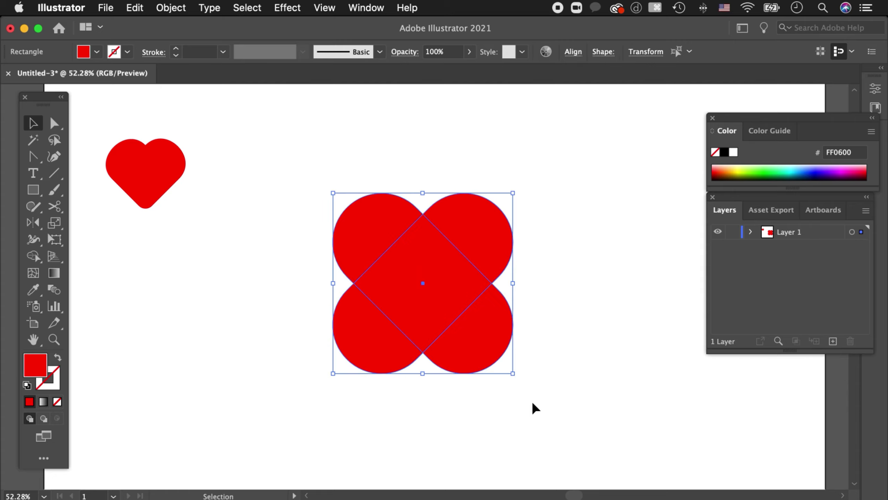
{"action": "key", "text": "shift+m"}
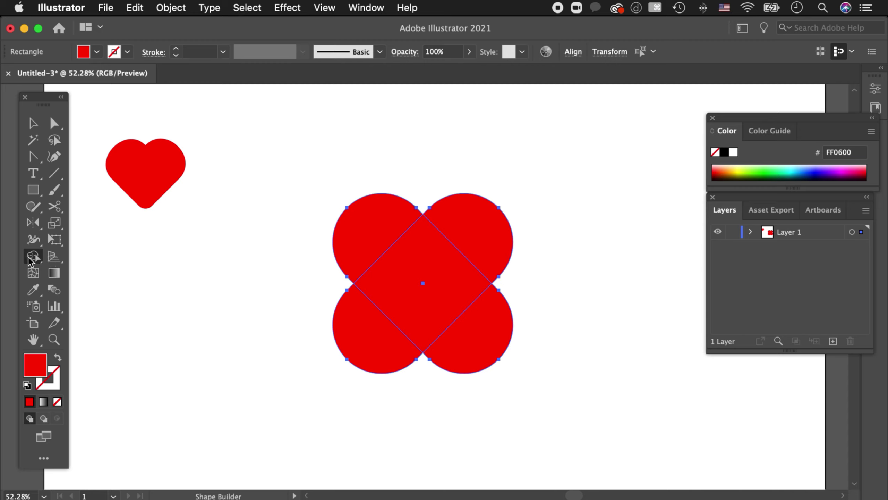
Merge the top circles and centre diamond with Shape Builder, deleting both bottom circle pieces
{"action": "left_click", "coordinate": [31, 258]}
{"action": "left_click", "coordinate": [127, 260]}
{"action": "left_click_drag", "start_coordinate": [387, 231], "coordinate": [422, 280]}
{"action": "left_click", "coordinate": [503, 332], "text": "alt"}
{"action": "left_click", "coordinate": [347, 347], "text": "alt"}
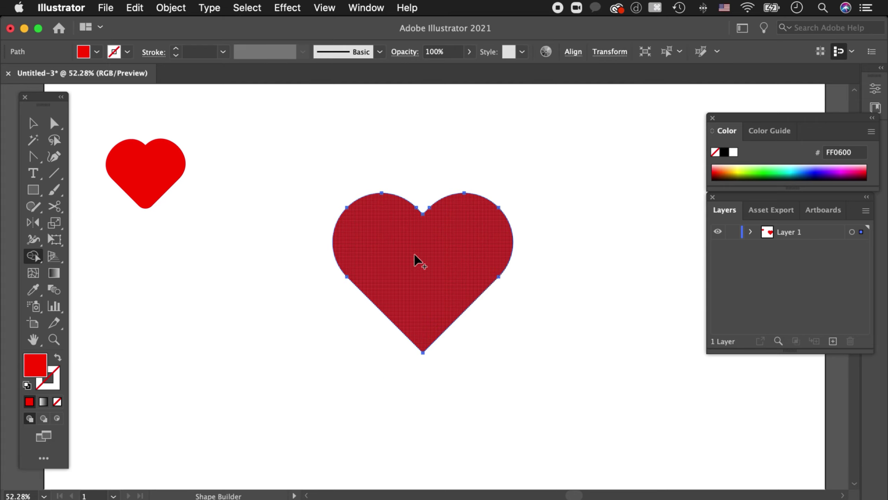
Shrink the new heart and move it up beside the first heart
{"action": "key", "text": "v"}
{"action": "left_click_drag", "start_coordinate": [512, 353], "coordinate": [490, 329]}
{"action": "left_click_drag", "start_coordinate": [445, 275], "coordinate": [287, 172]}
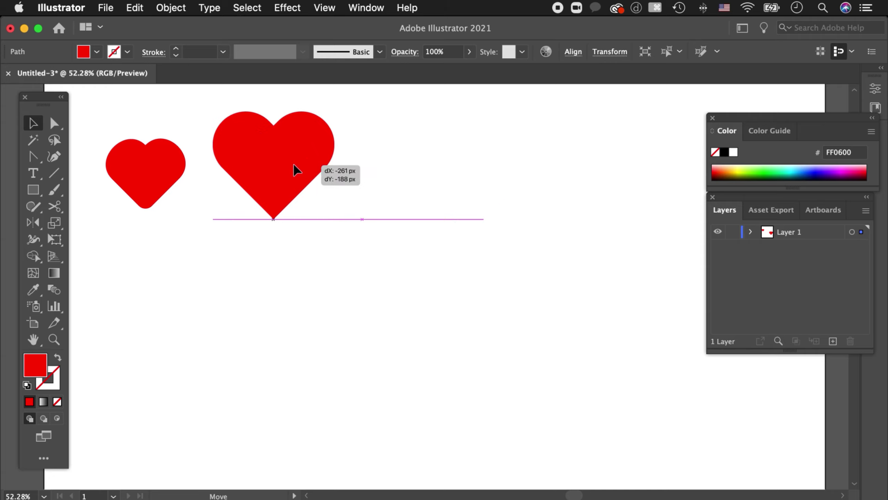
{"action": "left_click", "coordinate": [443, 277]}
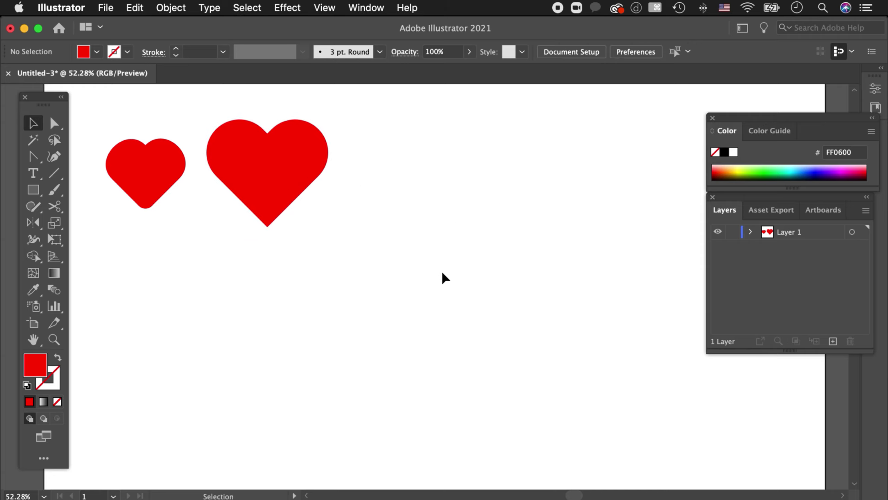
Create a 200 × 200 px circle with the Ellipse tool and reposition it on the canvas
{"action": "key", "text": "l"}
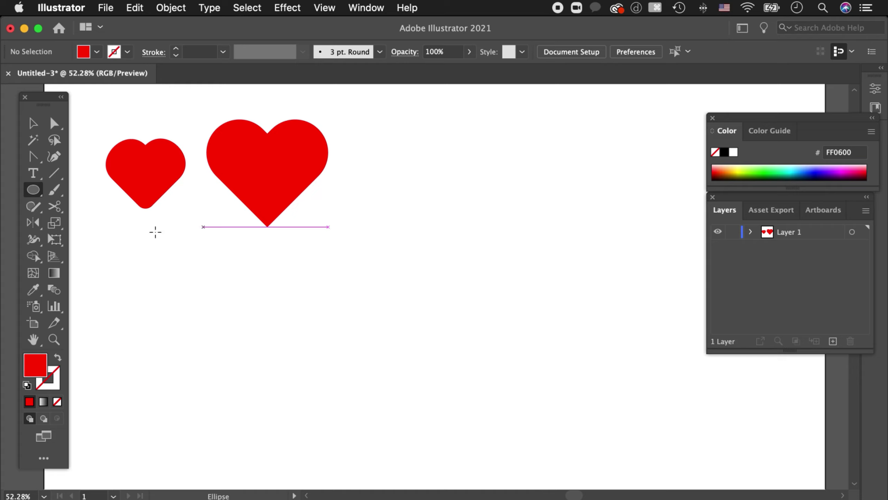
{"action": "left_click", "coordinate": [381, 281]}
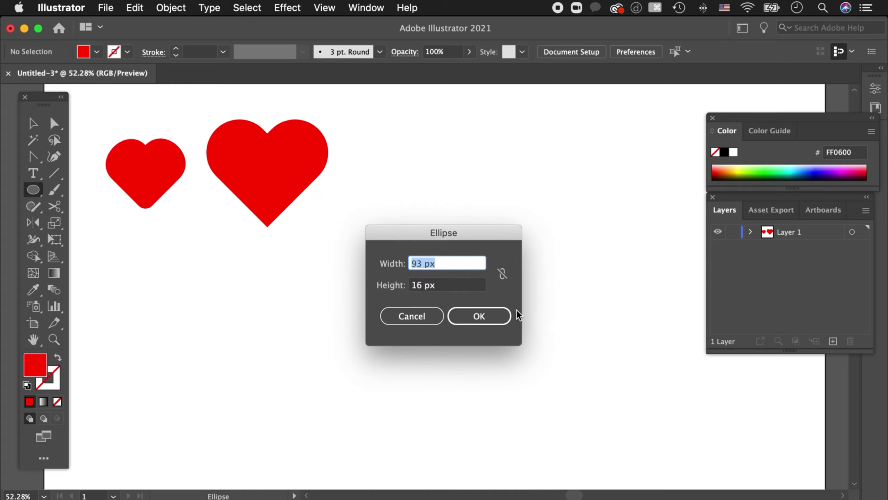
{"action": "type", "text": "200"}
{"action": "key", "text": "Tab"}
{"action": "type", "text": "200"}
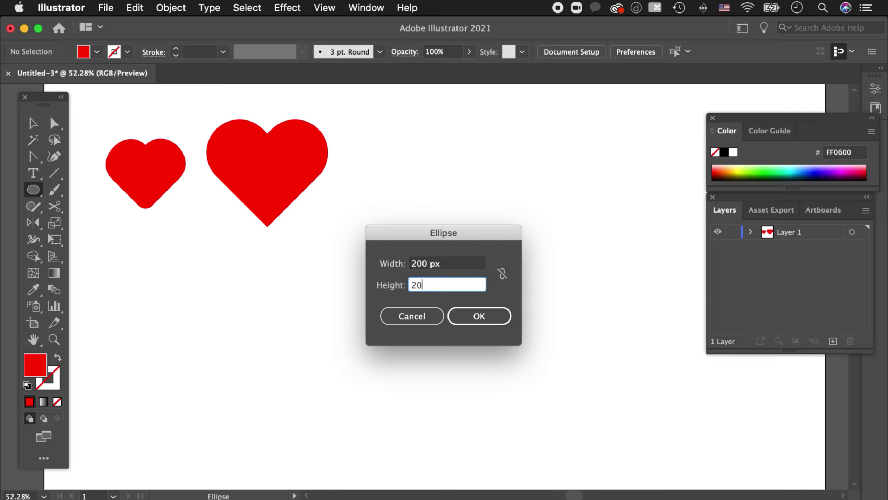
{"action": "key", "text": "Return"}
{"action": "key", "text": "v"}
{"action": "mouse_move", "coordinate": [402, 333]}
{"action": "left_mouse_down"}
{"action": "mouse_move", "coordinate": [391, 301]}
{"action": "mouse_move", "coordinate": [385, 327]}
{"action": "left_mouse_up"}
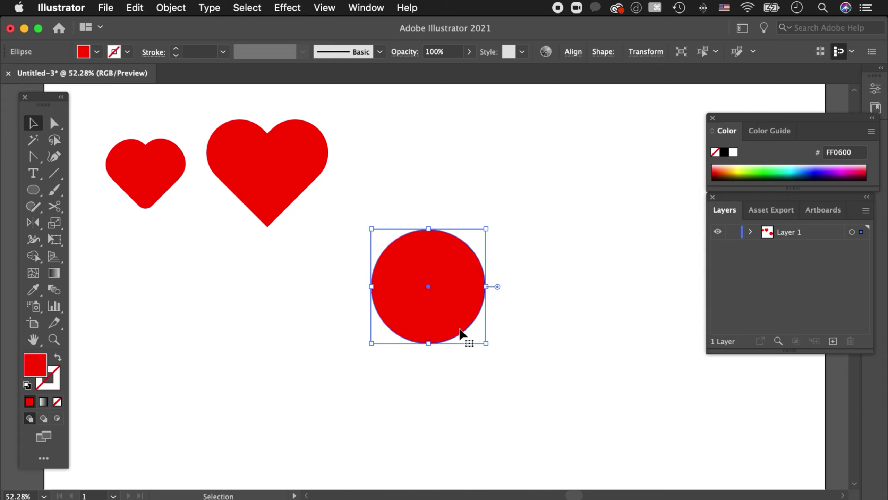
Create a 200 × 200 px square and slide it over the circle's right half
{"action": "key", "text": "m"}
{"action": "left_click", "coordinate": [504, 235]}
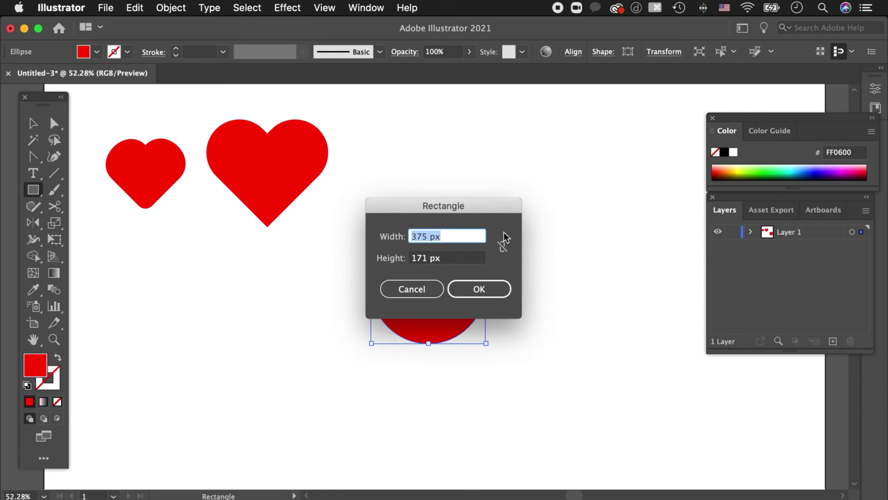
{"action": "type", "text": "200"}
{"action": "key", "text": "Tab"}
{"action": "type", "text": "200"}
{"action": "key", "text": "Return"}
{"action": "key", "text": "v"}
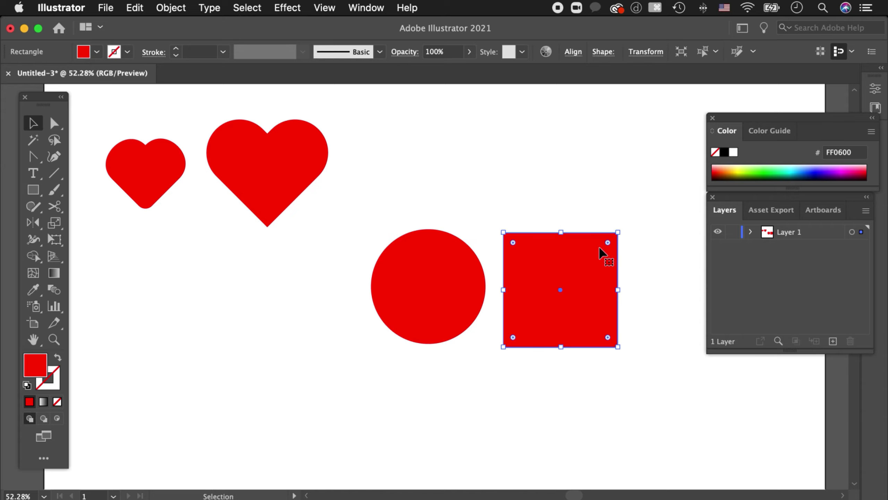
{"action": "left_click_drag", "start_coordinate": [586, 308], "coordinate": [511, 308]}
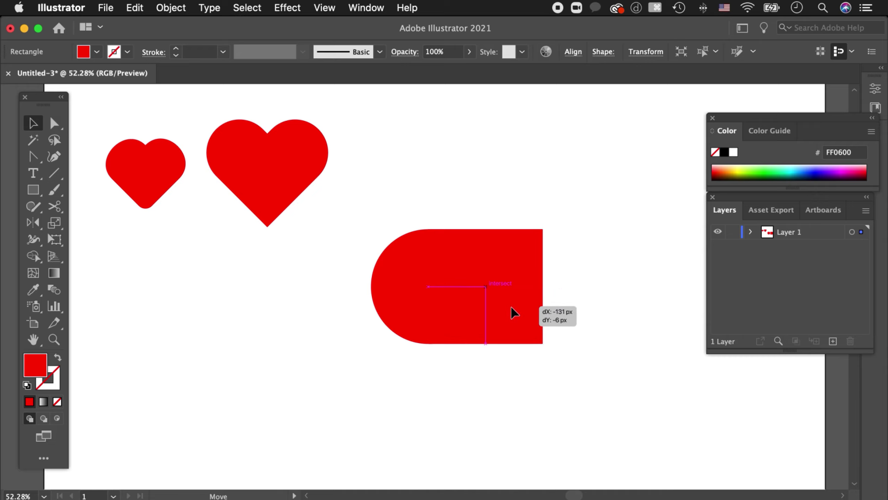
{"action": "left_click_drag", "start_coordinate": [511, 306], "coordinate": [510, 305]}
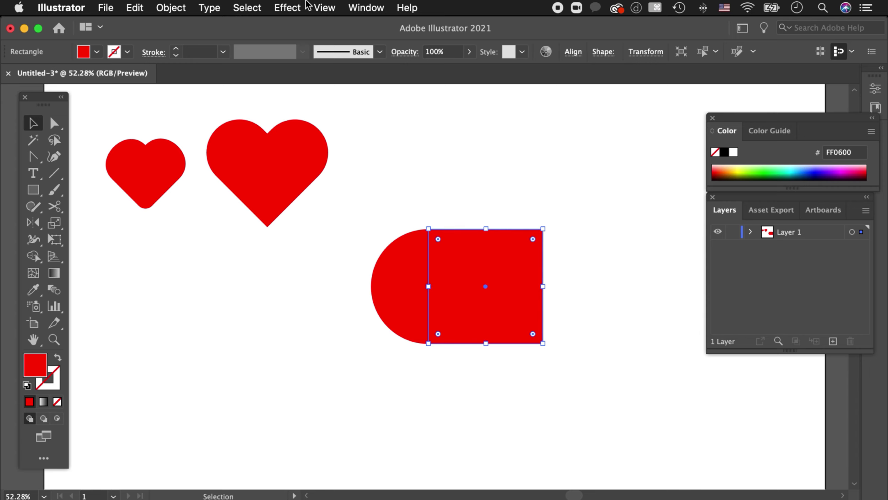
Check the Smart Guides setting in the View menu and deselect the square
{"action": "left_click", "coordinate": [324, 8]}
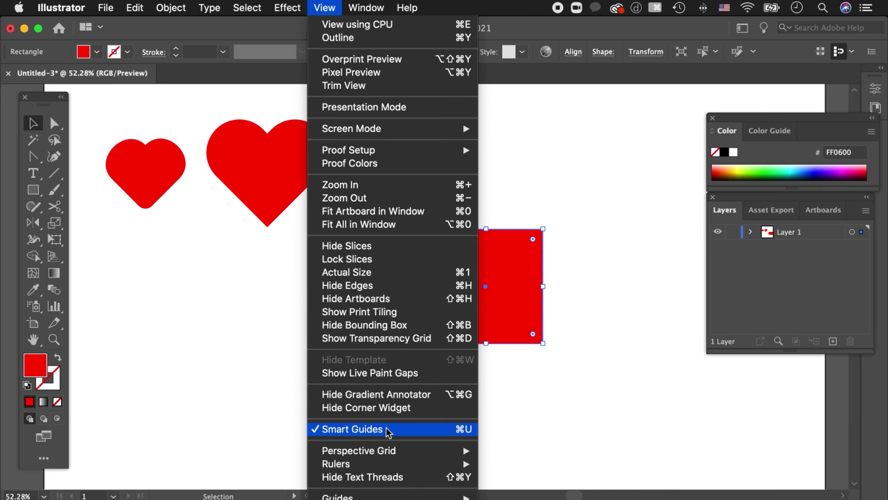
{"action": "left_click", "coordinate": [654, 381]}
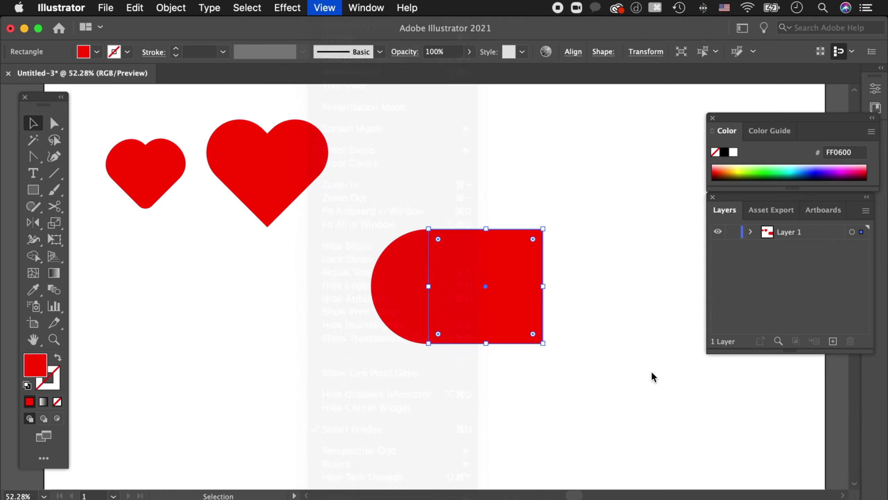
{"action": "left_click", "coordinate": [438, 362]}
Copy the circle onto the square's top edge and select both circles and the square
{"action": "left_click", "coordinate": [408, 292]}
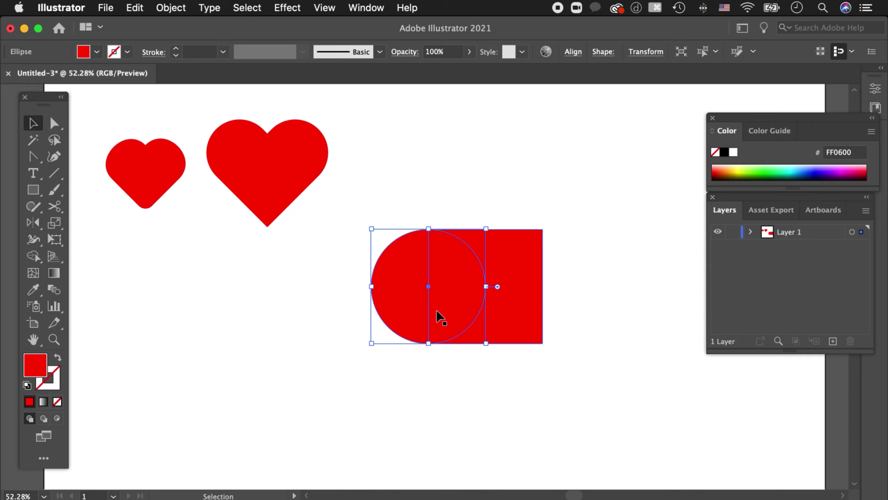
{"action": "left_click_drag", "start_coordinate": [436, 297], "coordinate": [482, 259]}
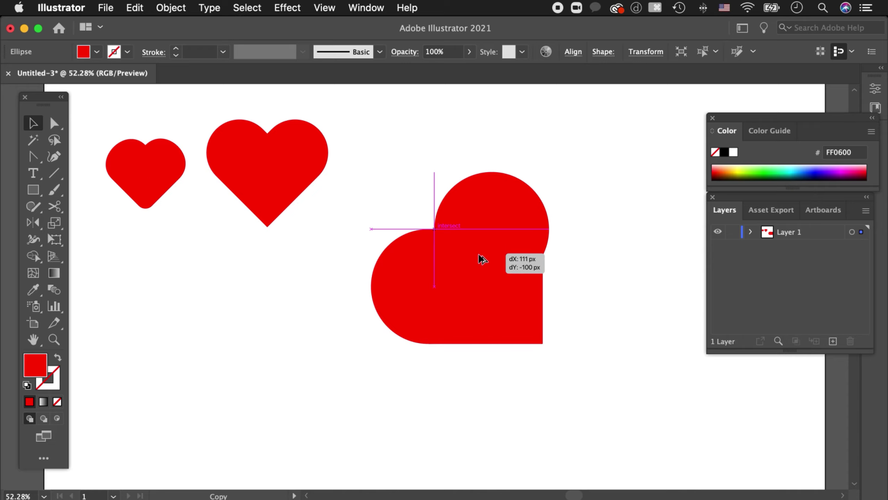
{"action": "left_click_drag", "start_coordinate": [482, 259], "coordinate": [477, 259]}
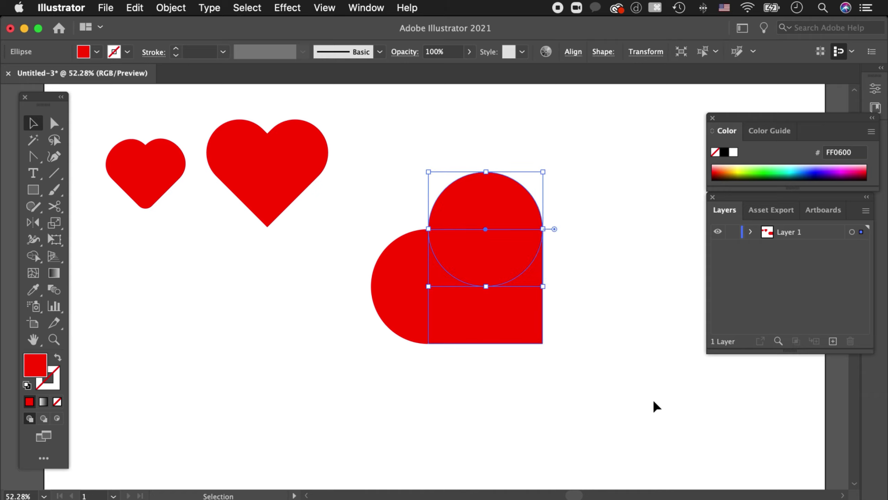
{"action": "left_click", "coordinate": [574, 376]}
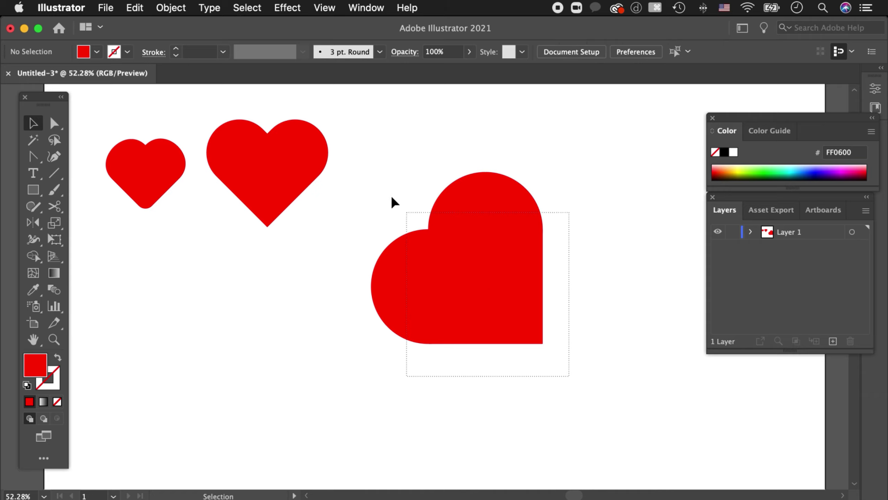
{"action": "mouse_move", "coordinate": [391, 197]}
{"action": "left_mouse_down"}
{"action": "mouse_move", "coordinate": [566, 162]}
{"action": "mouse_move", "coordinate": [609, 251]}
{"action": "left_mouse_up"}
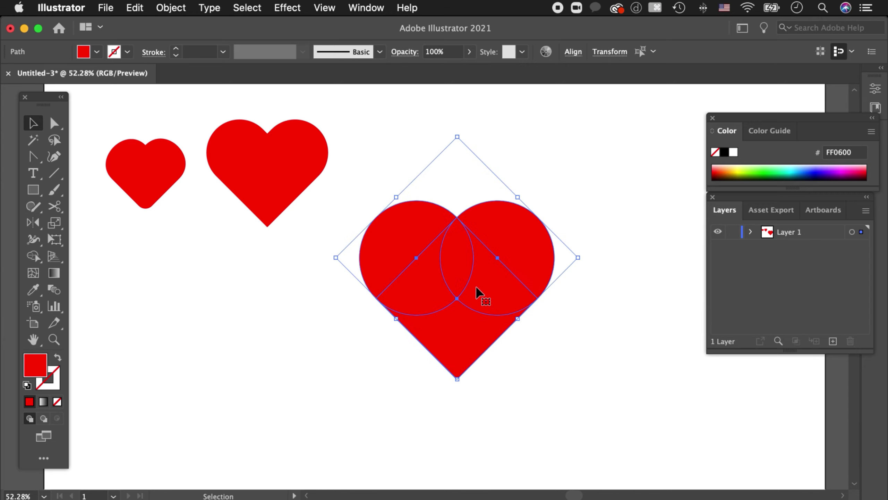
Undo a failed Shape Builder merge, then fuse the pieces with Pathfinder Unite
{"action": "key", "text": "shift+m"}
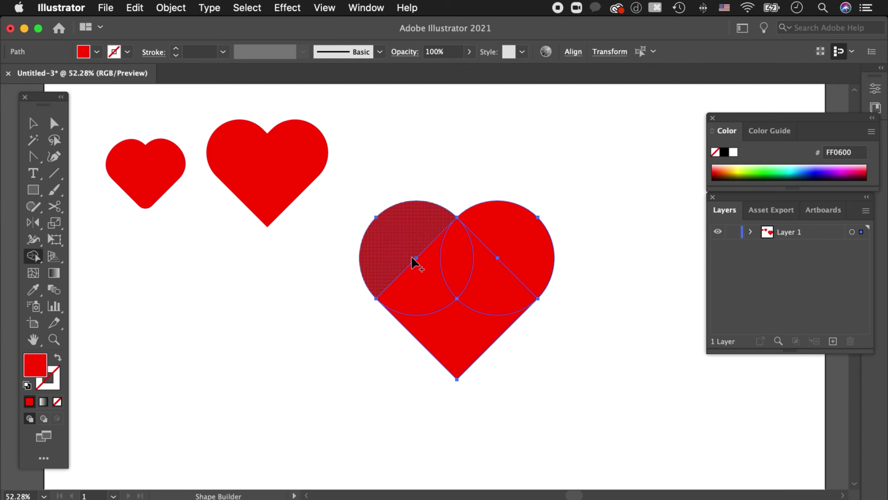
{"action": "mouse_move", "coordinate": [415, 241]}
{"action": "left_mouse_down"}
{"action": "mouse_move", "coordinate": [495, 257]}
{"action": "mouse_move", "coordinate": [465, 336]}
{"action": "left_mouse_up"}
{"action": "key", "text": "ctrl+z"}
{"action": "left_click", "coordinate": [363, 7]}
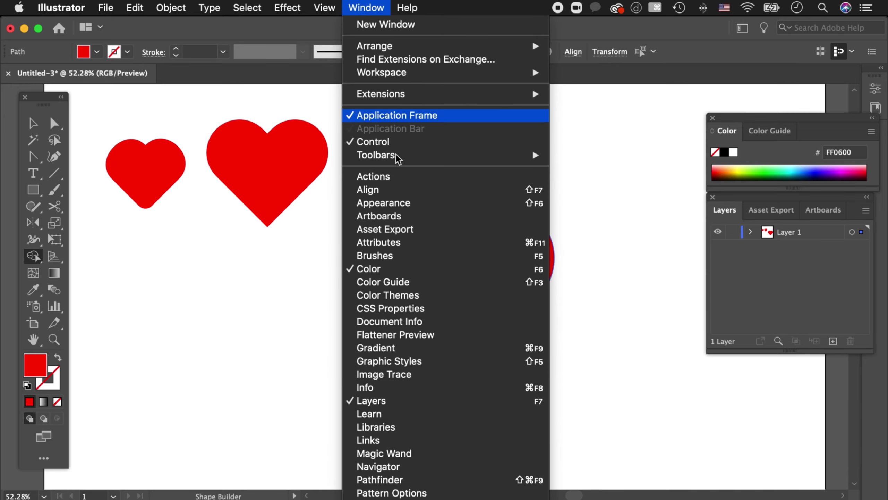
{"action": "left_click", "coordinate": [405, 480]}
{"action": "left_click", "coordinate": [516, 129]}
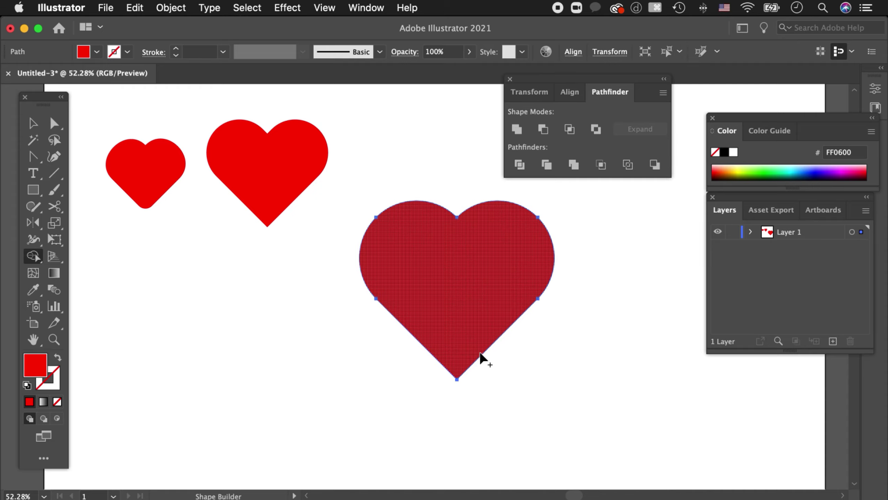
Round off the third heart's bottom tip anchor into a smooth curved corner
{"action": "key", "text": "a"}
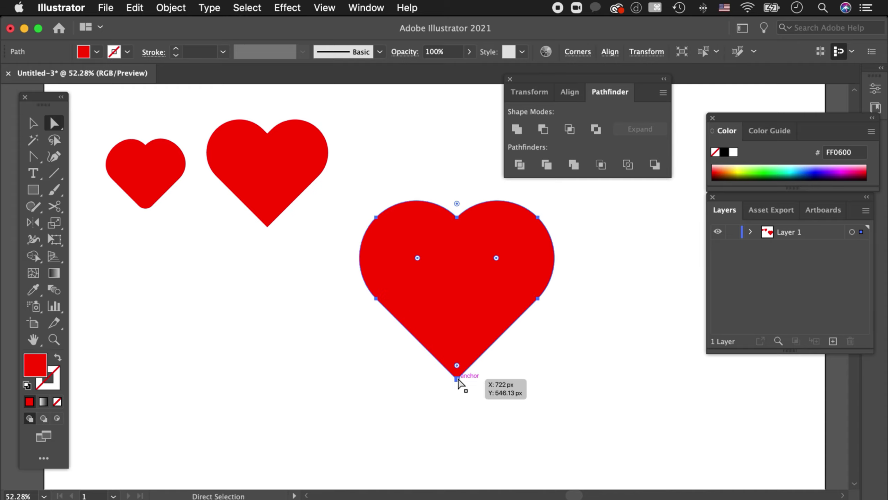
{"action": "left_click", "coordinate": [459, 381]}
{"action": "left_click_drag", "start_coordinate": [457, 365], "coordinate": [459, 346]}
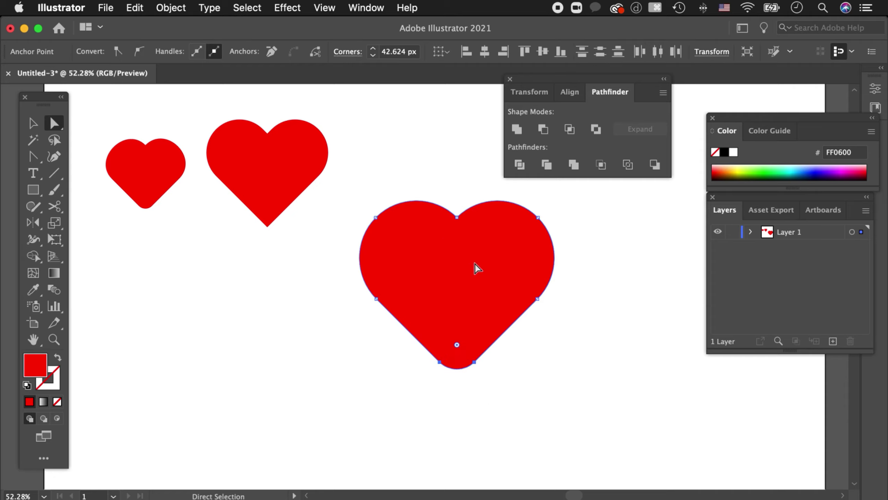
{"action": "key", "text": "v"}
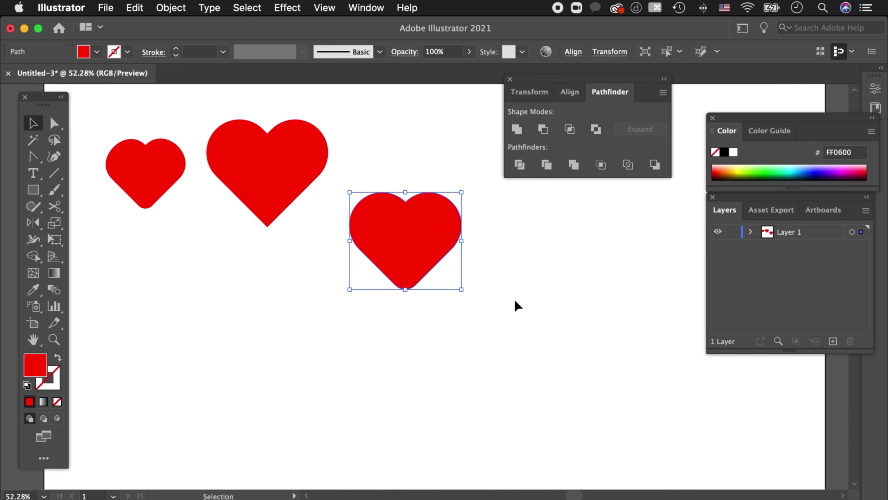